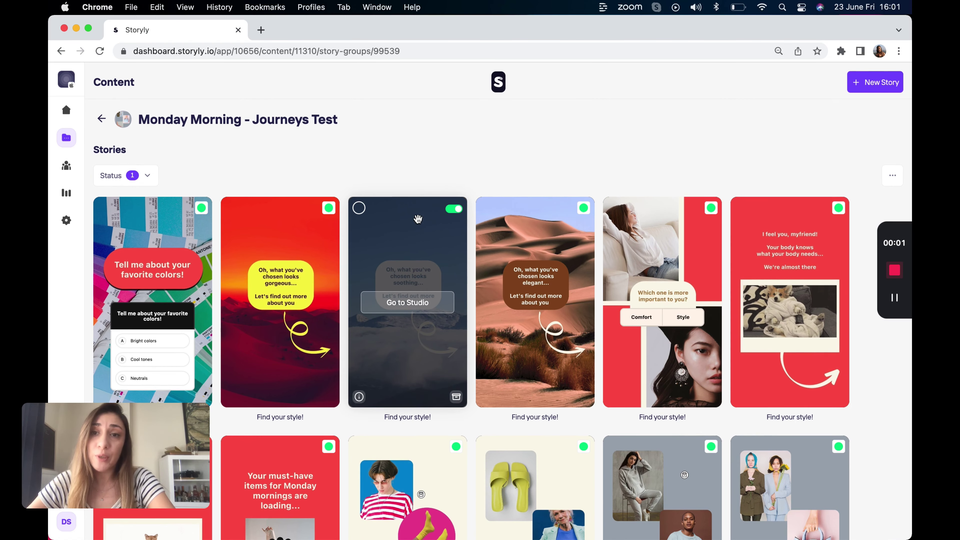
# - Examine the stories in the Monday Morning - Journeys Test group, from the color quiz and comfort-or-style poll to the product stories
pyautogui.scroll(-1, 417, 219)
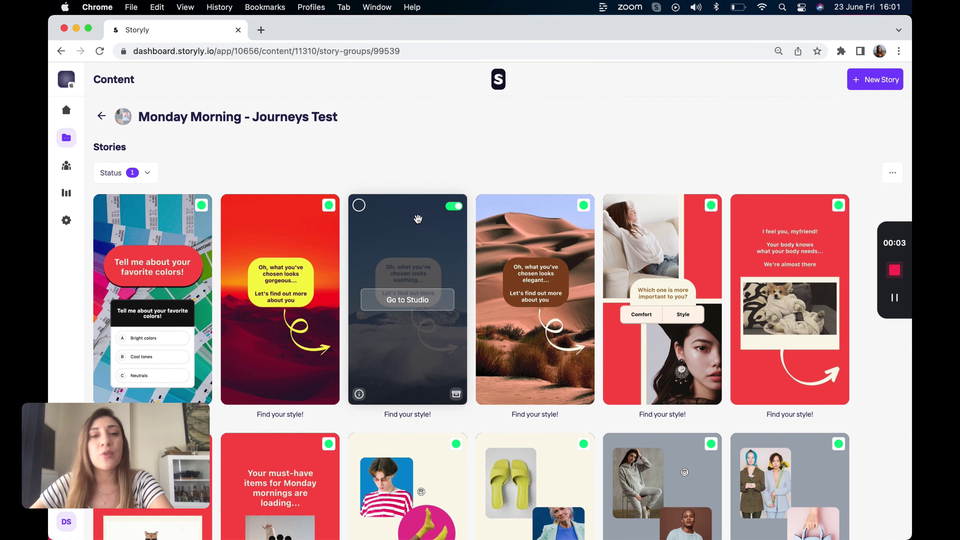
pyautogui.scroll(-2, 418, 219)
pyautogui.scroll(1, 418, 219)
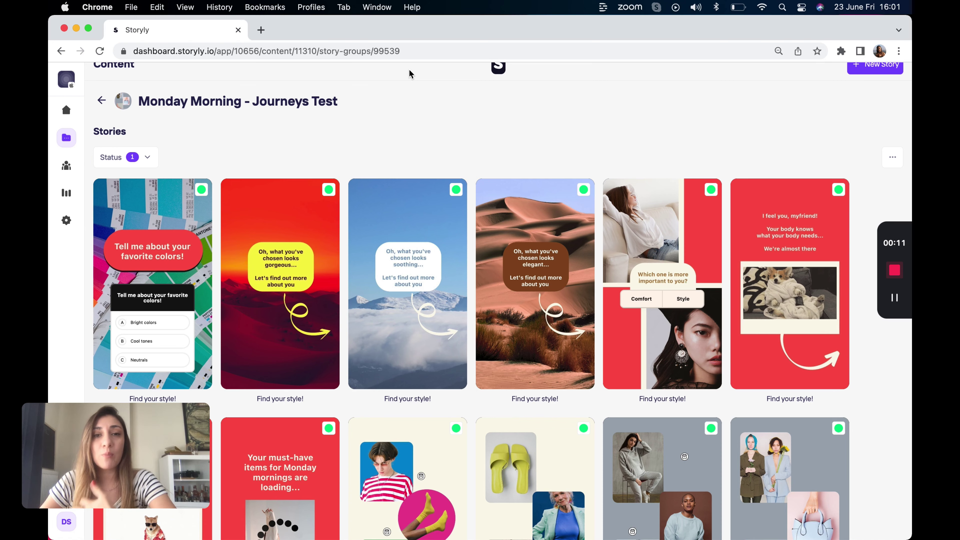
pyautogui.scroll(-10, 407, 146)
pyautogui.scroll(5, 408, 141)
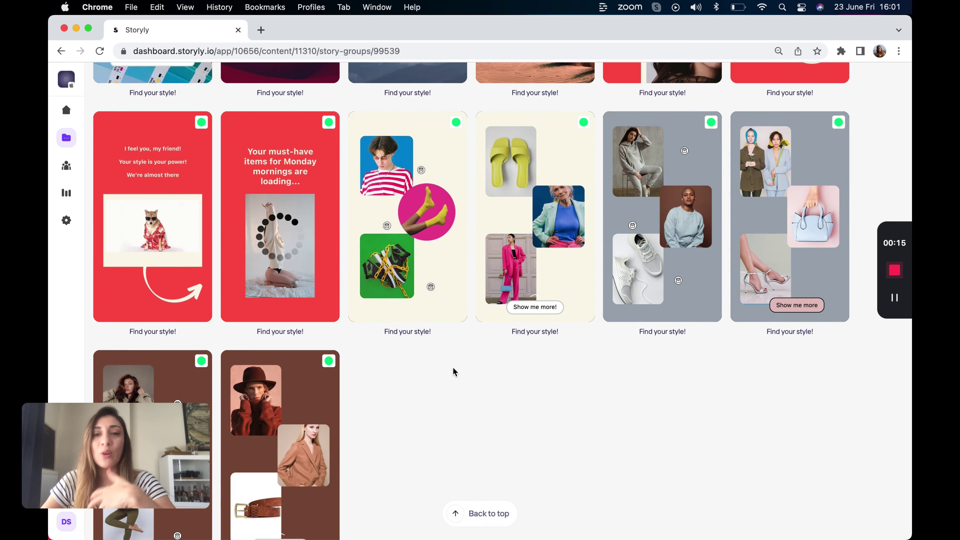
pyautogui.scroll(10, 453, 367)
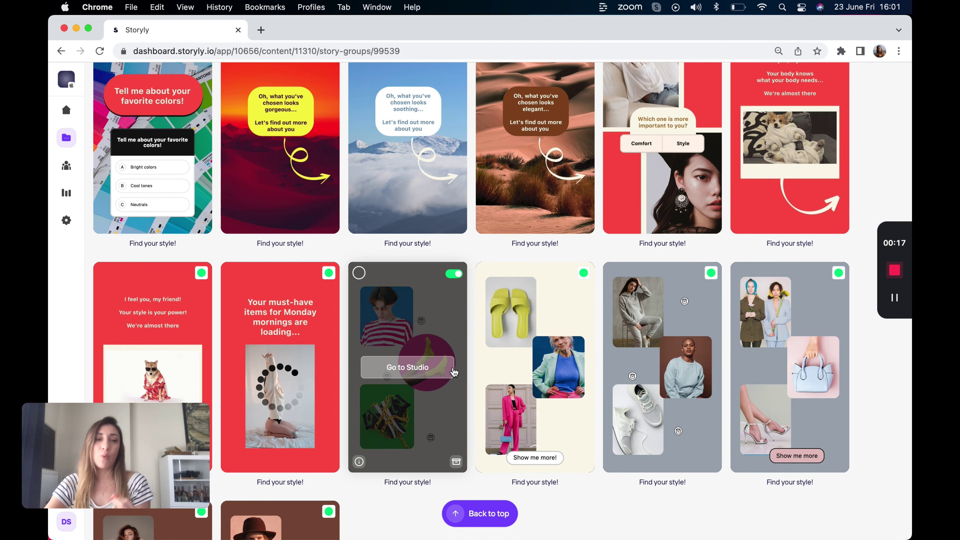
pyautogui.scroll(5, 453, 372)
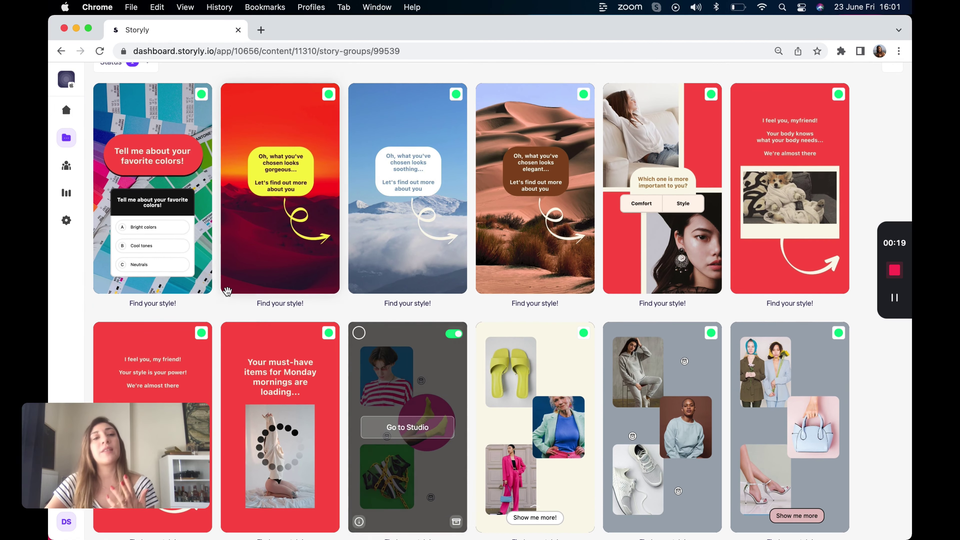
pyautogui.scroll(5, 166, 241)
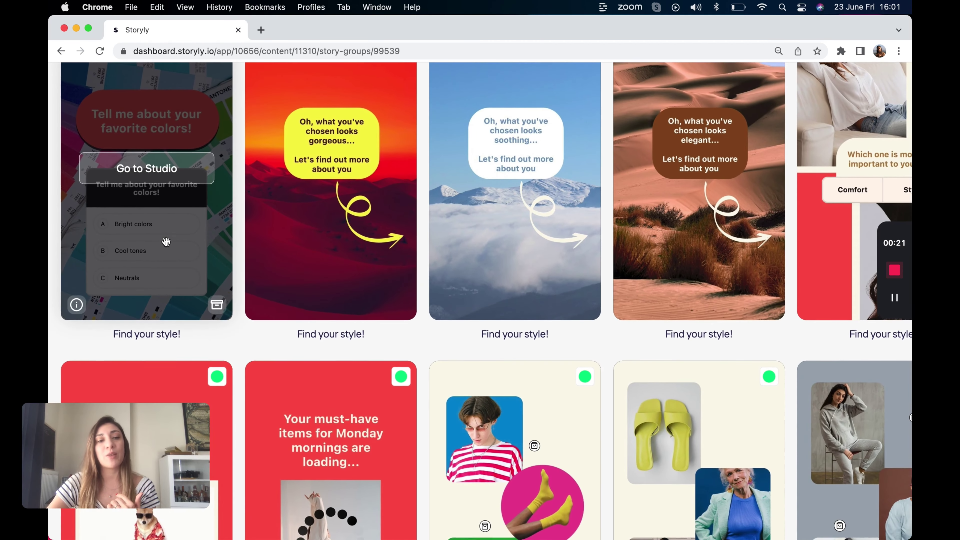
pyautogui.scroll(-5, 232, 384)
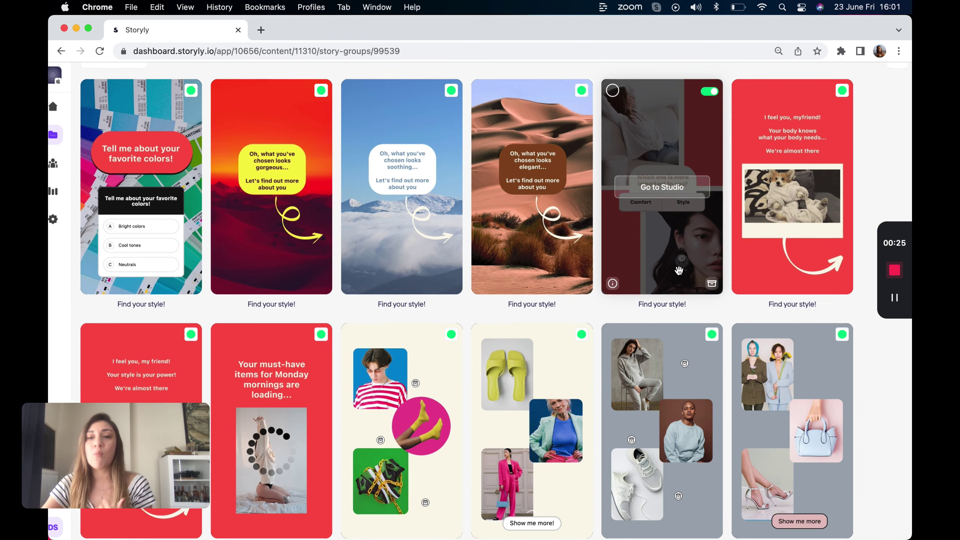
pyautogui.scroll(5, 680, 215)
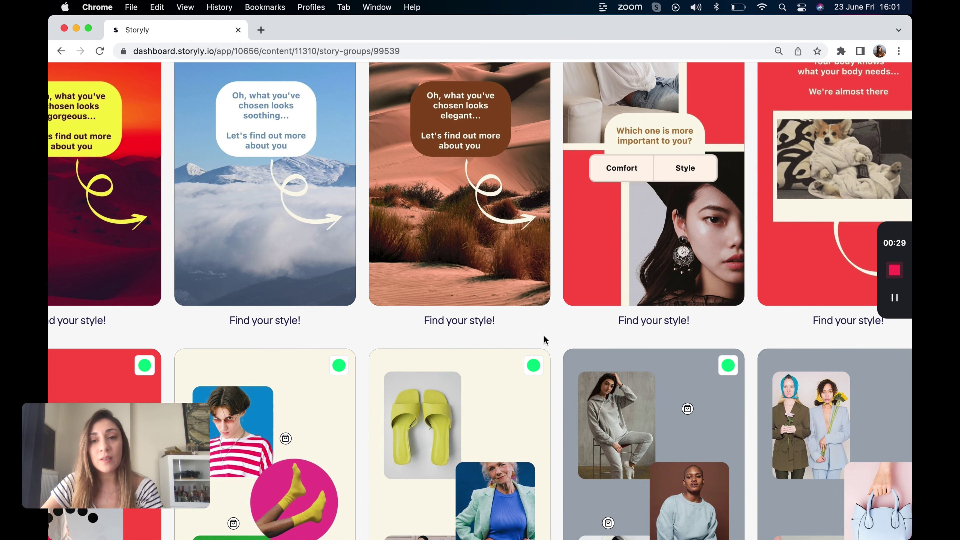
pyautogui.scroll(-5, 543, 335)
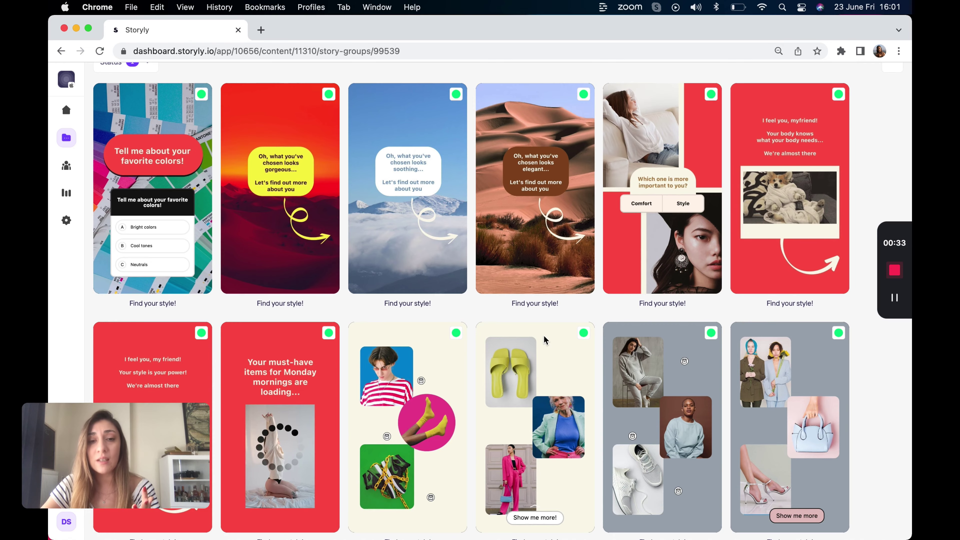
pyautogui.scroll(-5, 544, 335)
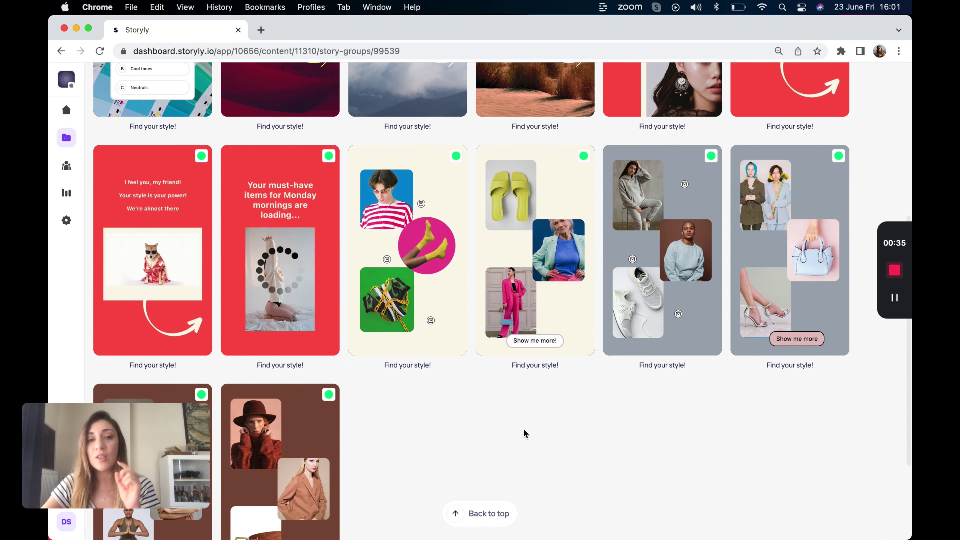
pyautogui.scroll(-2, 523, 429)
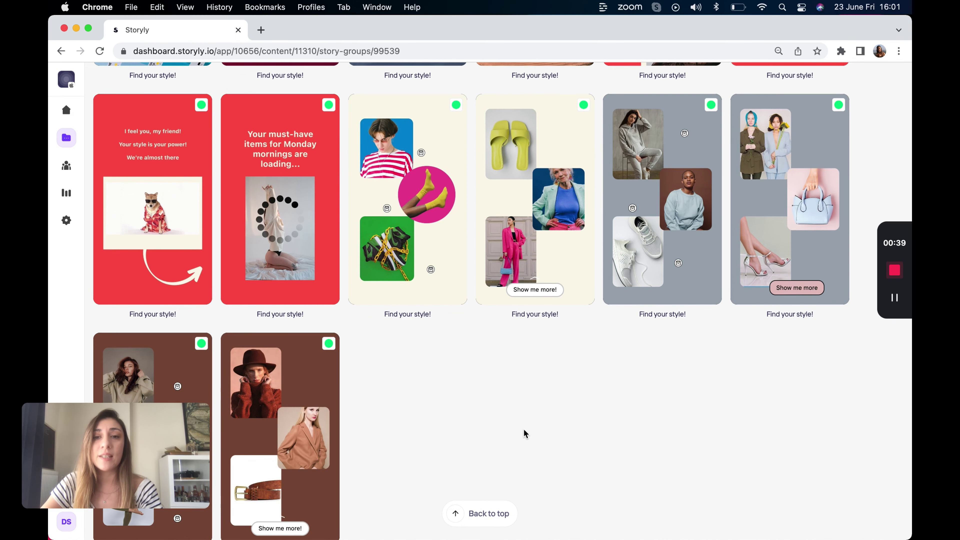
pyautogui.scroll(-1, 523, 429)
pyautogui.moveTo(583, 183)
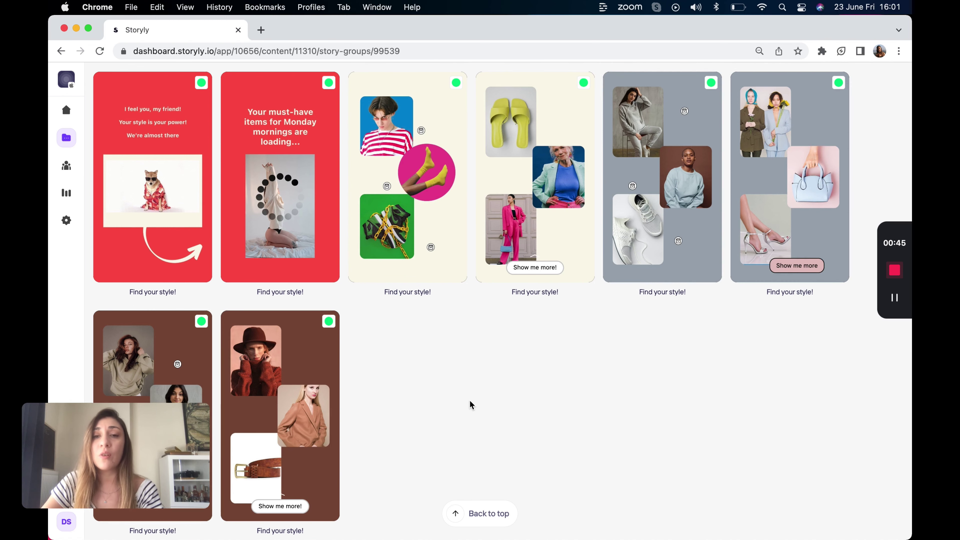
pyautogui.scroll(10, 470, 401)
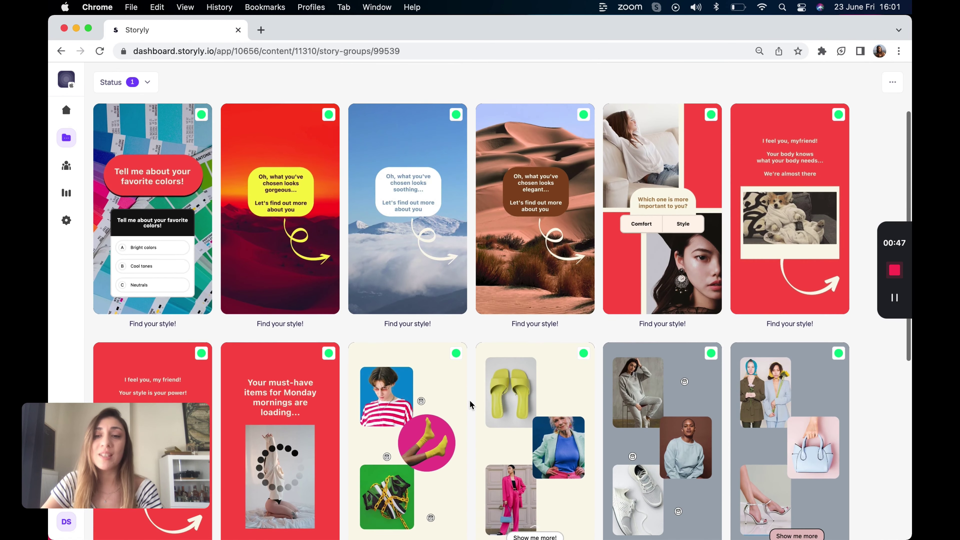
pyautogui.moveTo(635, 234)
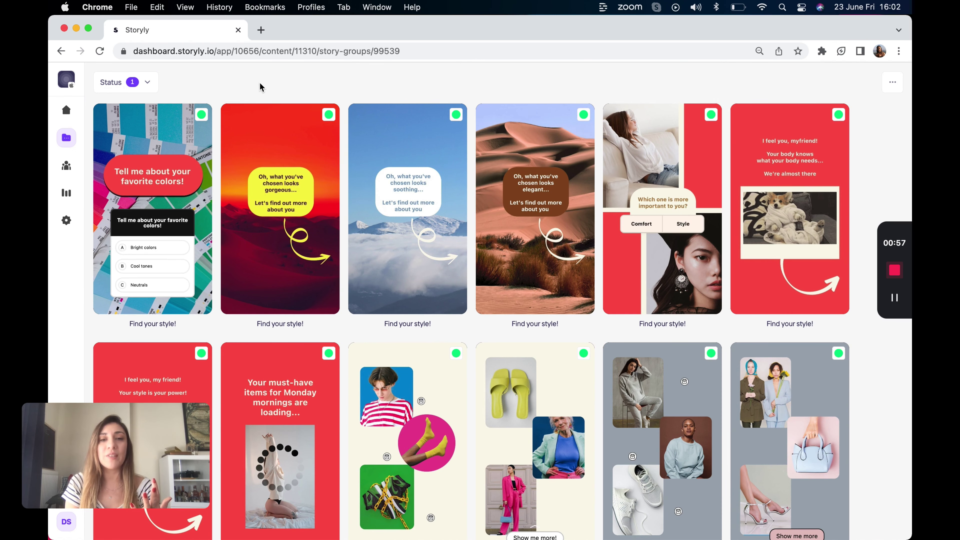
pyautogui.scroll(3, 259, 87)
pyautogui.hscroll(-2, 260, 87)
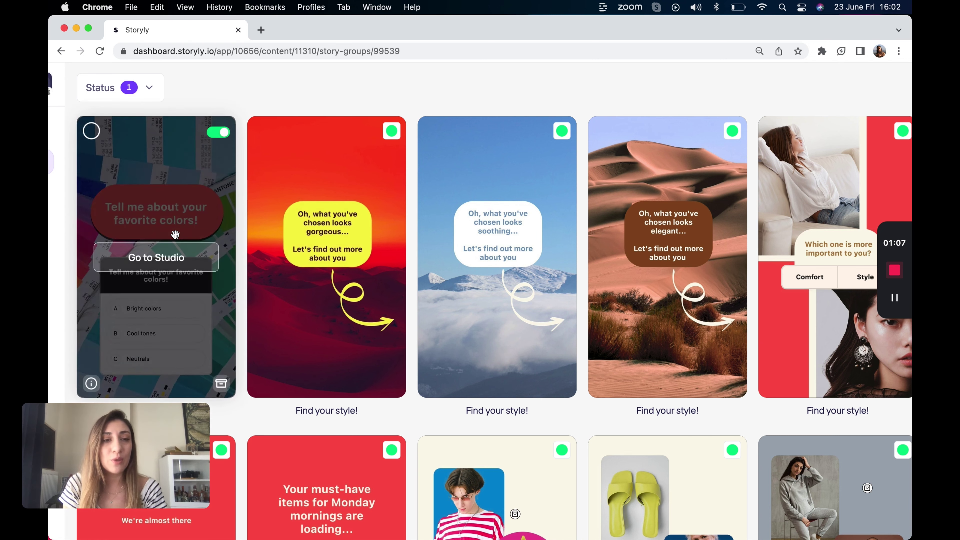
# - Open the favorite colors quiz story in Studio and bring up the visibility settings of the second story, "chosen looks gorgeous"
pyautogui.press('super+minus')
pyautogui.click(161, 218)
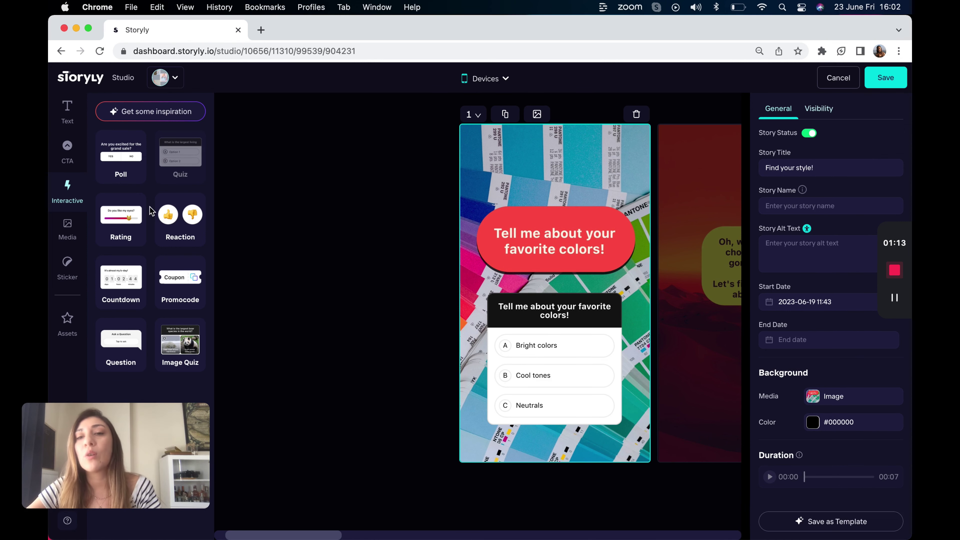
pyautogui.click(578, 159)
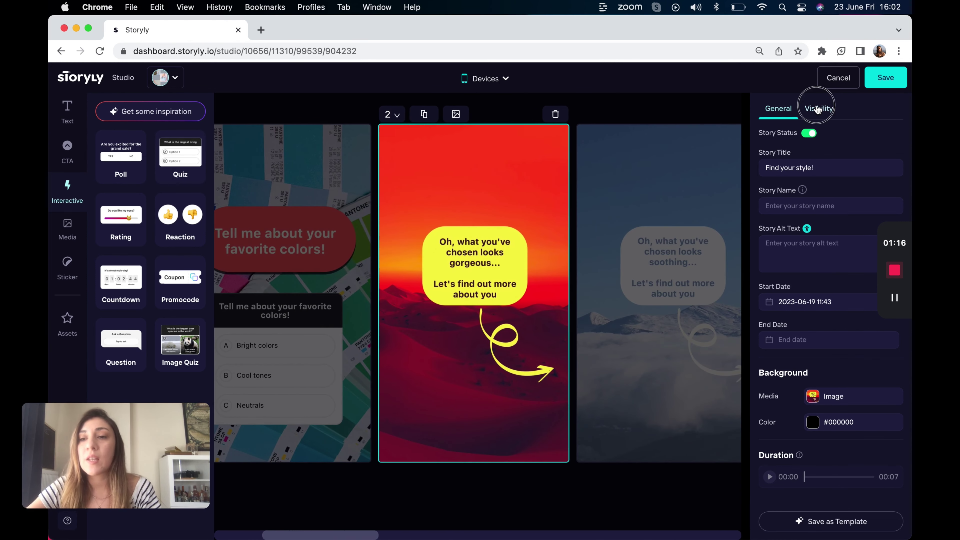
pyautogui.click(817, 109)
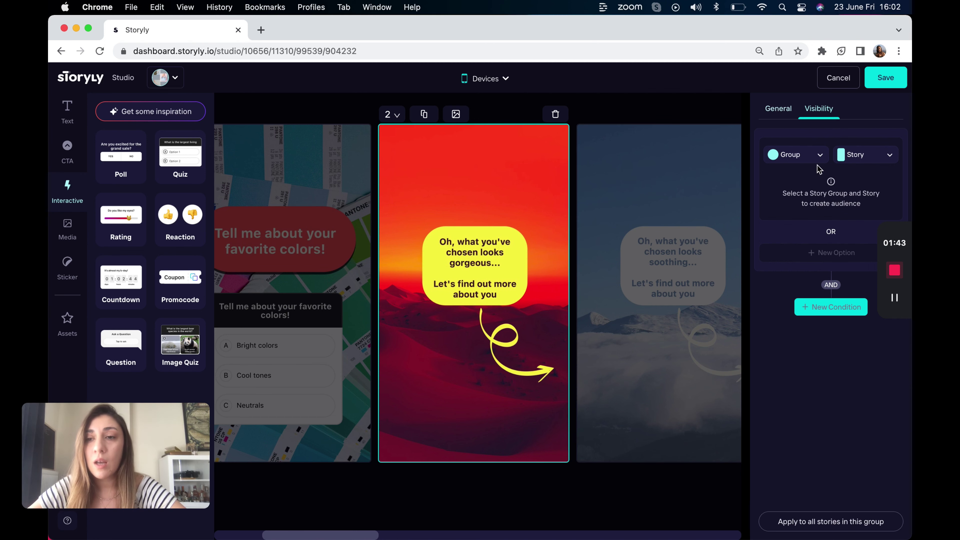
pyautogui.scroll(-1, 818, 169)
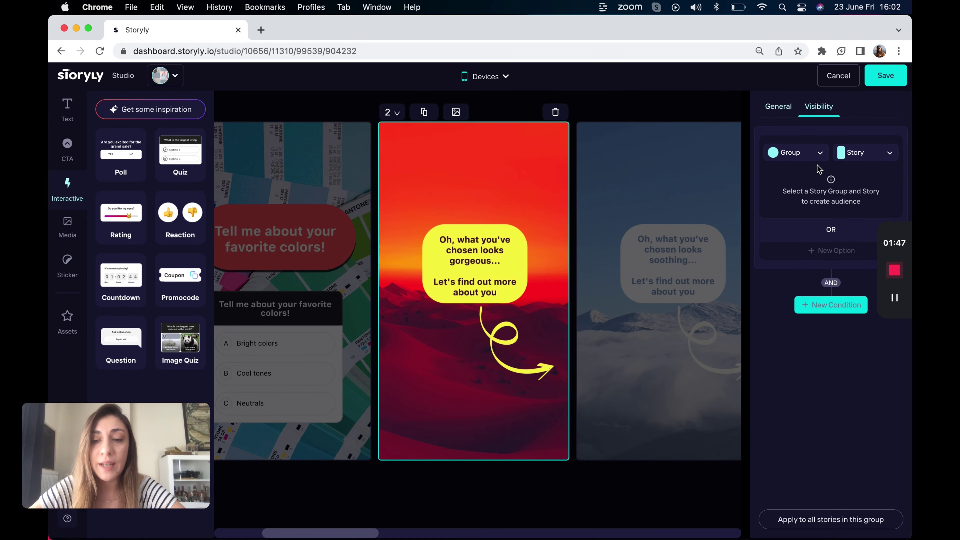
pyautogui.scroll(1, 818, 169)
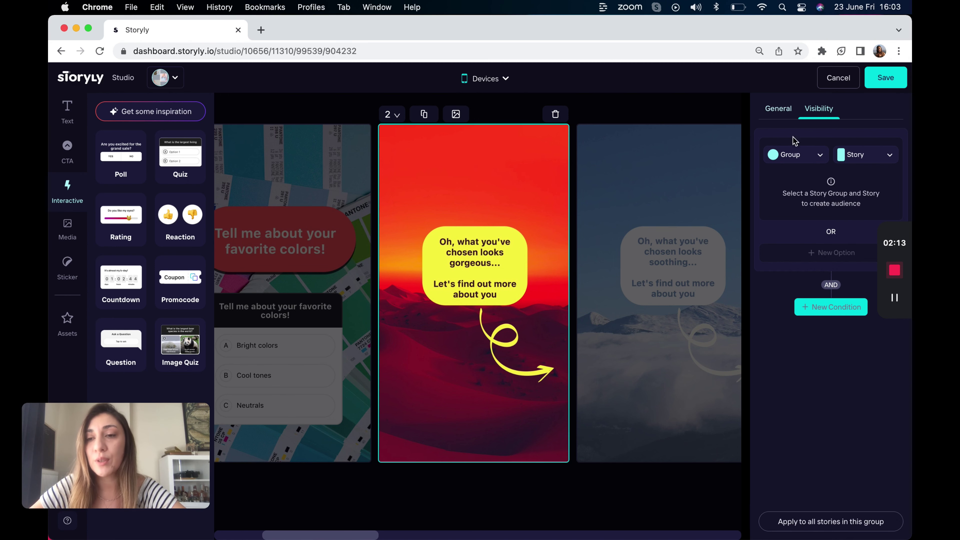
# - Make the "gorgeous" story visible for the Bright colors answer to the favorite colors quiz in Monday Morning - Journeys Test
pyautogui.click(803, 159)
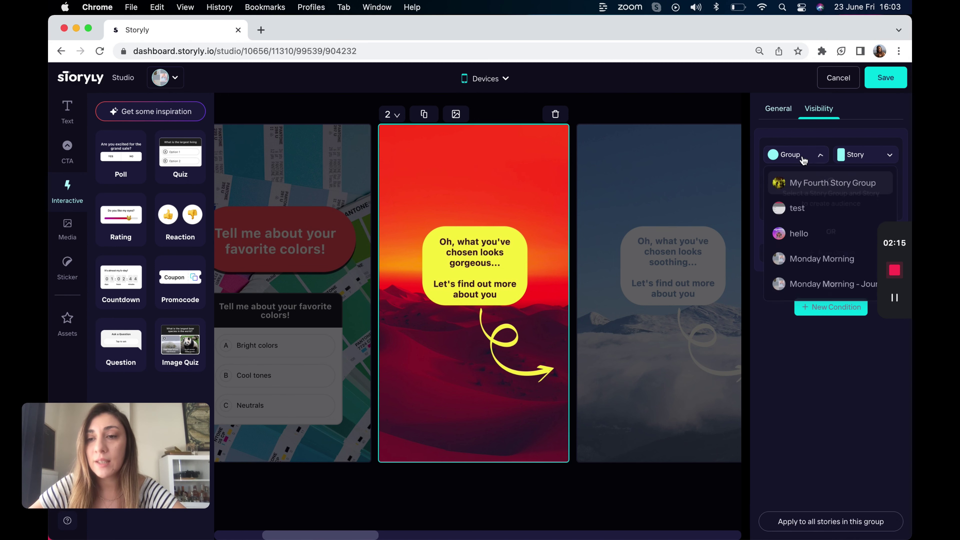
pyautogui.click(798, 289)
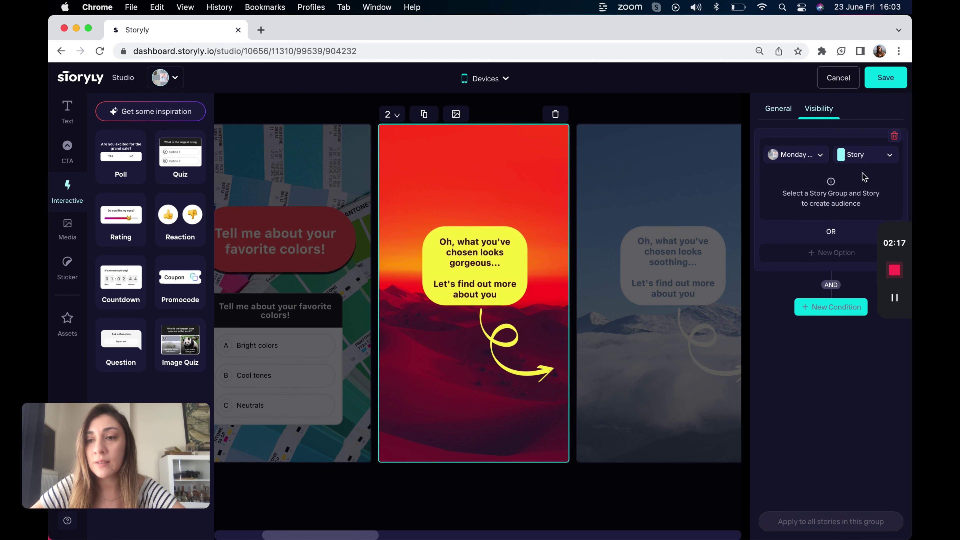
pyautogui.click(864, 155)
pyautogui.moveTo(799, 188)
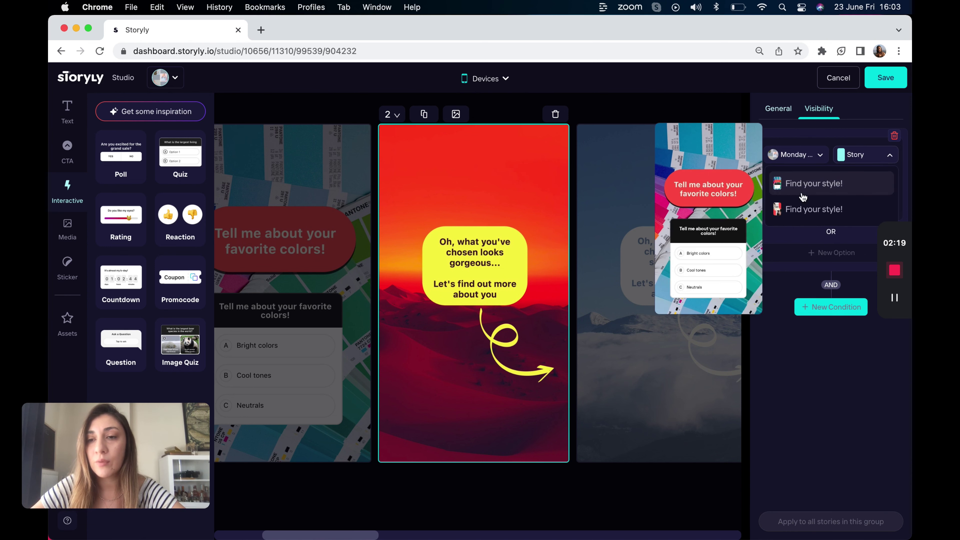
pyautogui.click(777, 183)
pyautogui.click(819, 205)
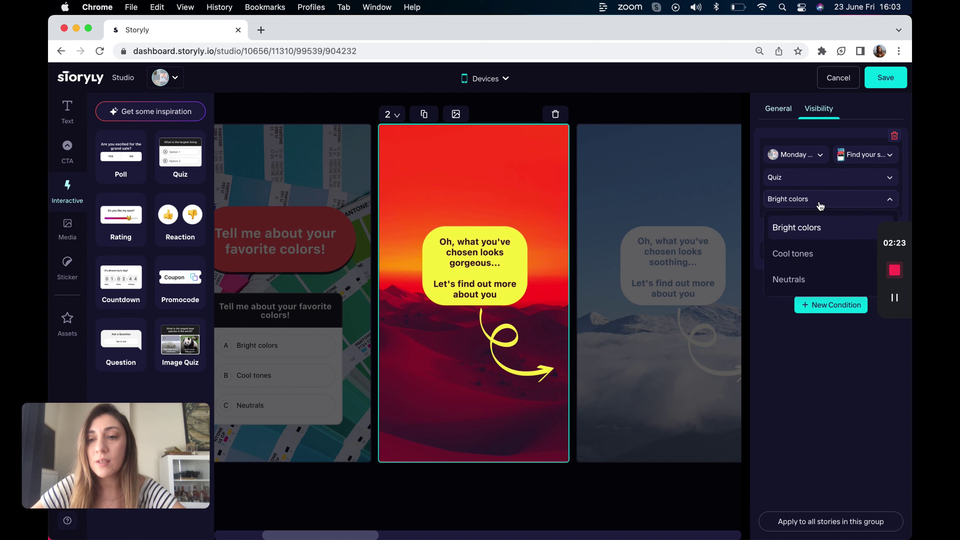
pyautogui.click(778, 229)
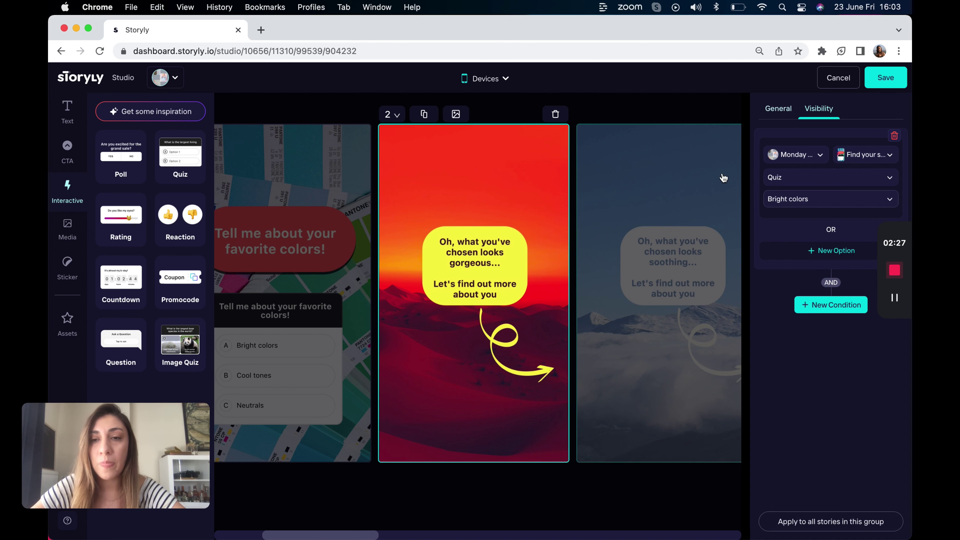
# - Make the "soothing" story visible for the Cool tones answer to the favorite colors quiz in Monday Morning - Journeys Test
pyautogui.click(687, 166)
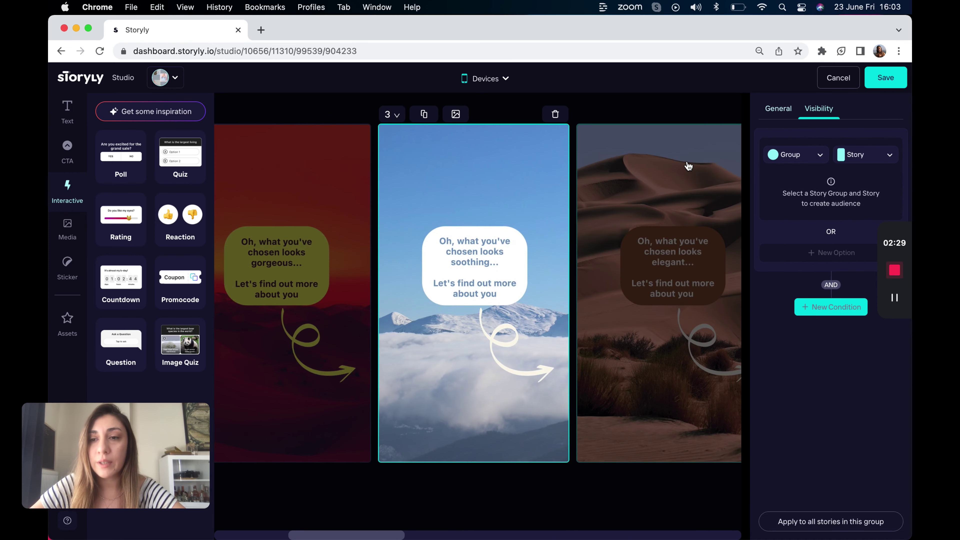
pyautogui.click(803, 154)
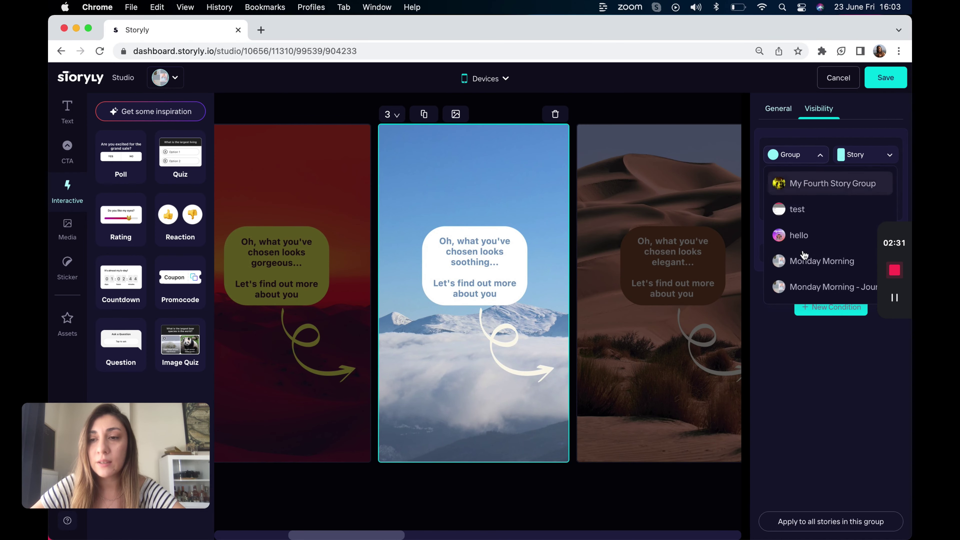
pyautogui.click(790, 284)
pyautogui.click(863, 164)
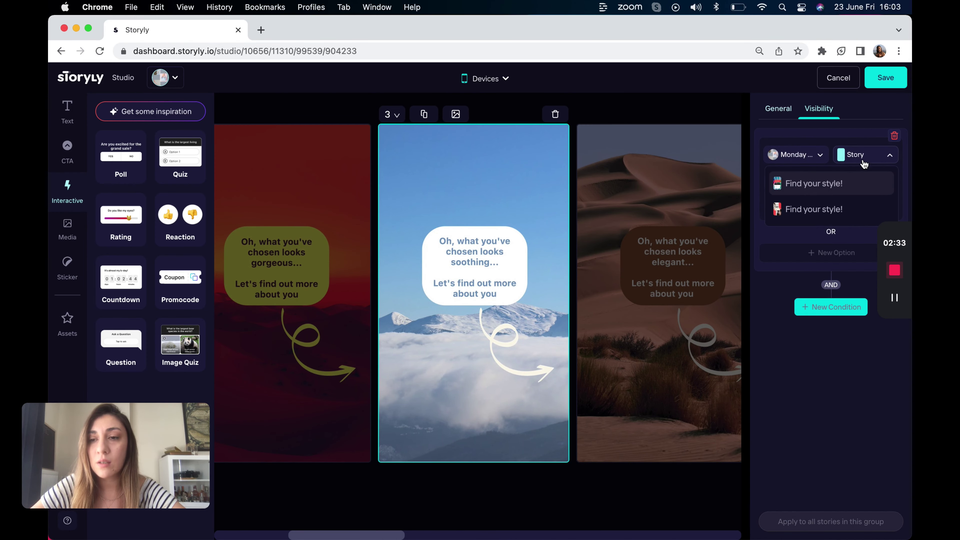
pyautogui.click(817, 183)
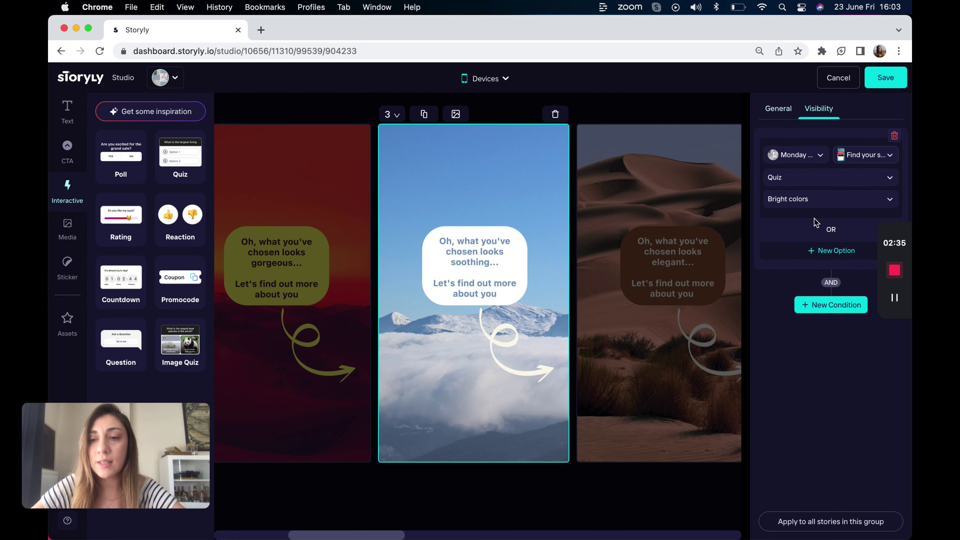
pyautogui.click(793, 200)
pyautogui.click(803, 256)
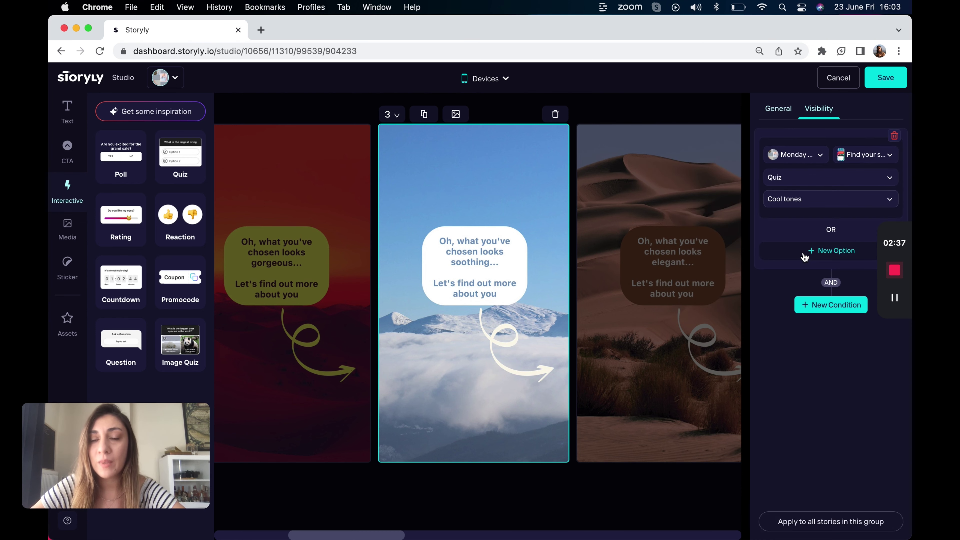
# - Make the sixth story, "Your body knows what your body needs", visible for the Comfort answer to the poll in Monday Morning - Journeys Test
pyautogui.hscroll(6, 650, 172)
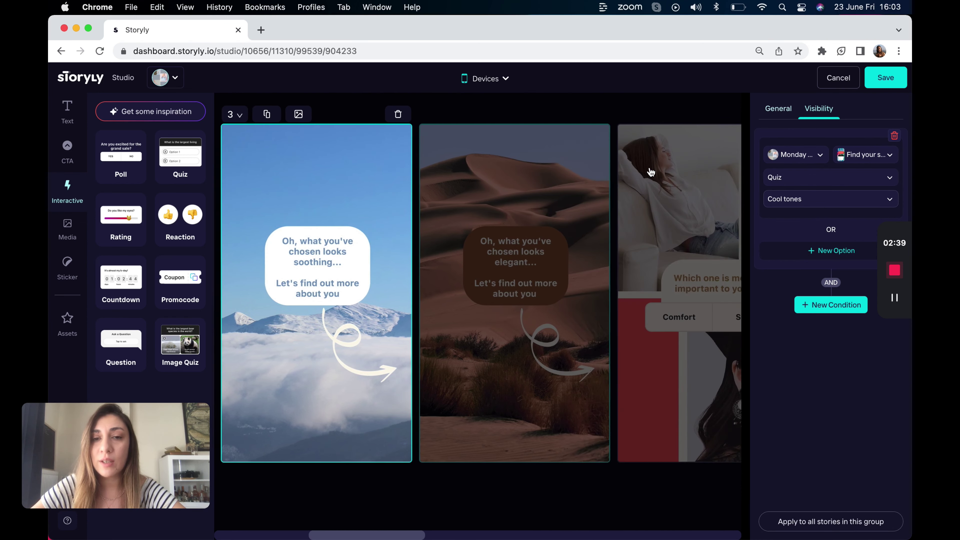
pyautogui.hscroll(6, 649, 171)
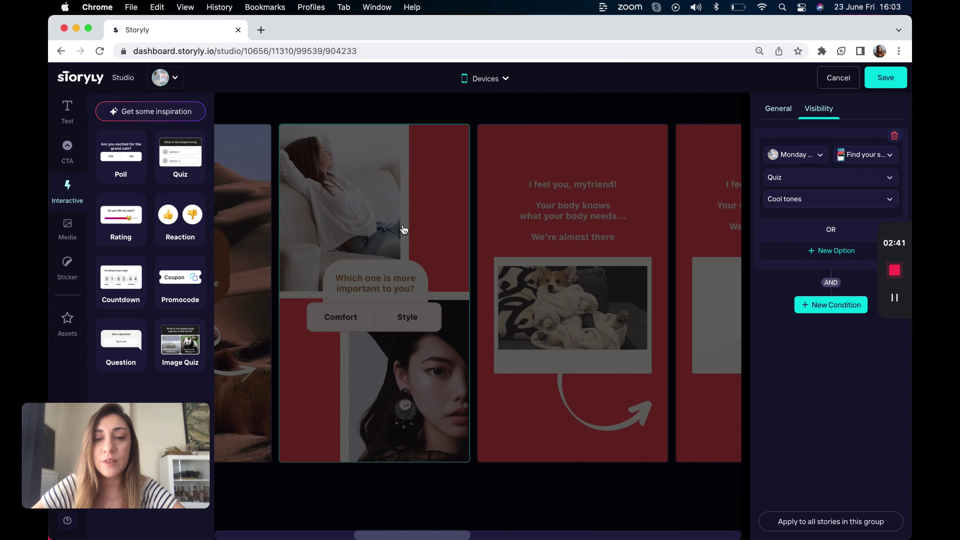
pyautogui.click(403, 228)
pyautogui.hscroll(3, 478, 228)
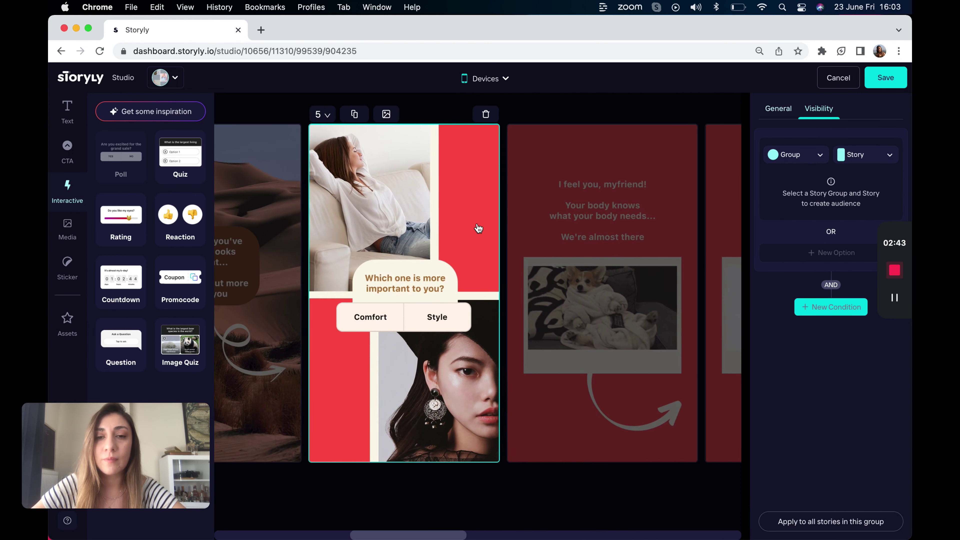
pyautogui.hscroll(3, 478, 228)
pyautogui.click(477, 228)
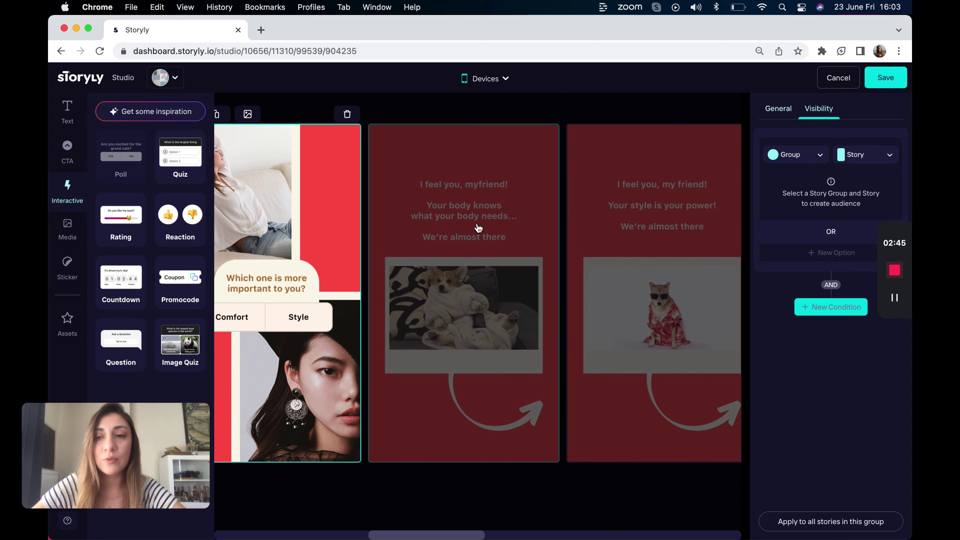
pyautogui.click(804, 161)
pyautogui.click(797, 283)
pyautogui.click(871, 162)
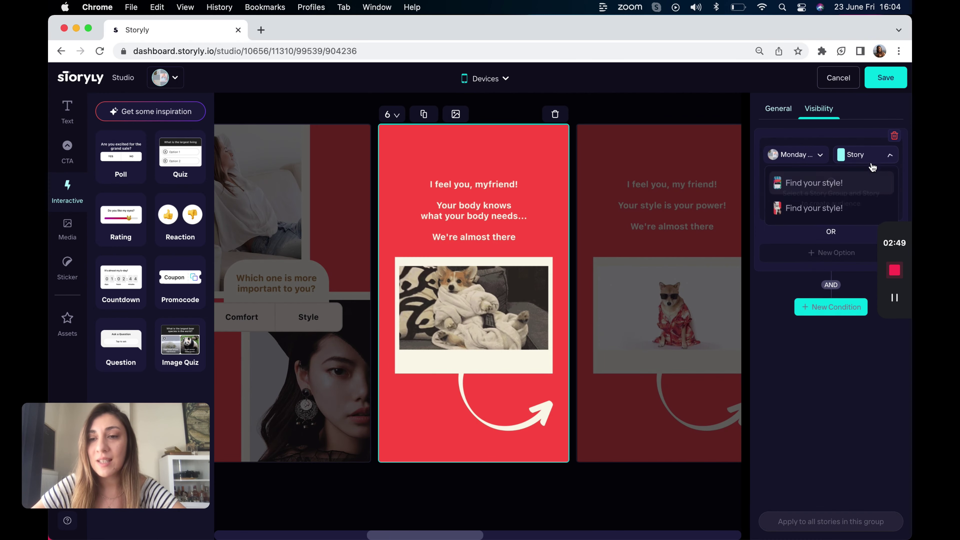
pyautogui.click(814, 209)
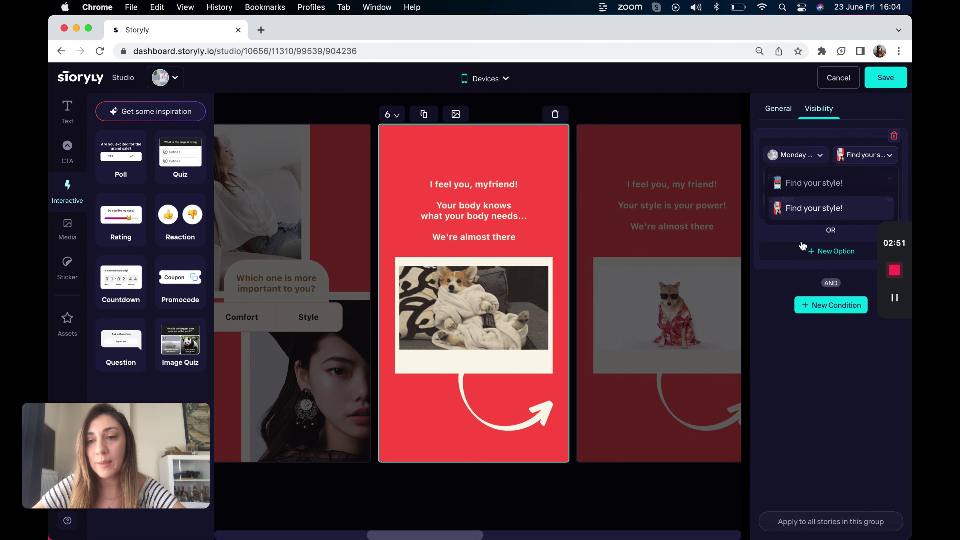
pyautogui.click(803, 202)
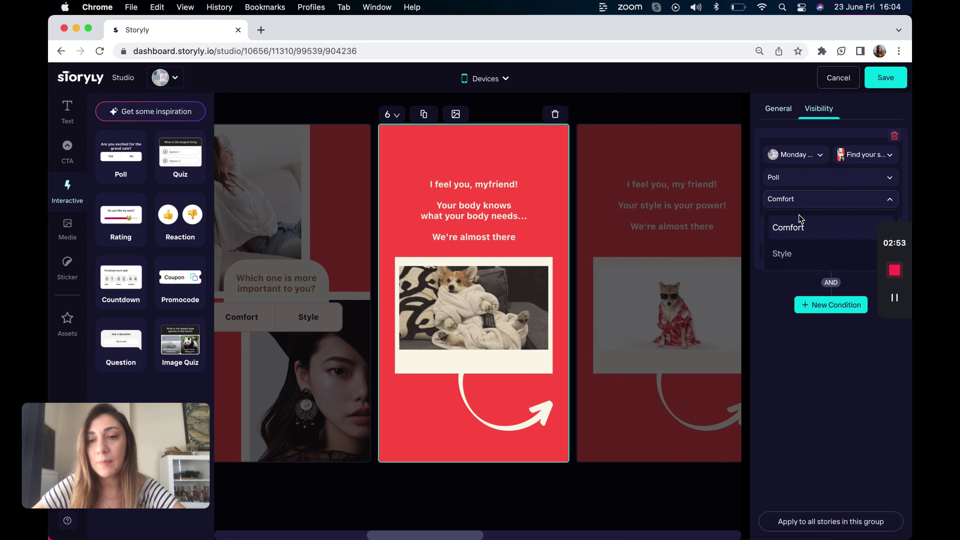
pyautogui.click(806, 228)
# - Make the ninth story, with the striped shirt and yellow socks, visible for the Bright colors quiz answer in Monday Morning - Journeys Test
pyautogui.hscroll(4, 654, 180)
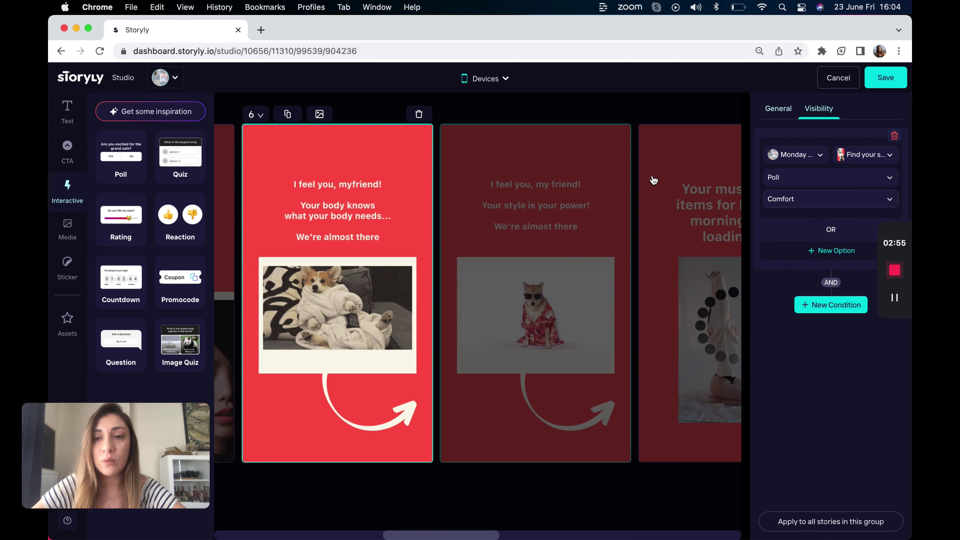
pyautogui.hscroll(8, 653, 180)
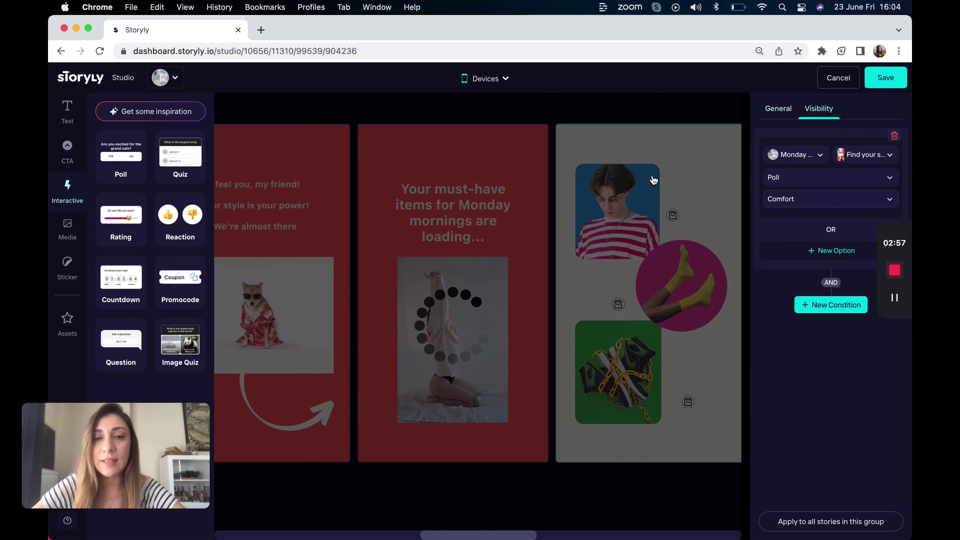
pyautogui.hscroll(8, 653, 180)
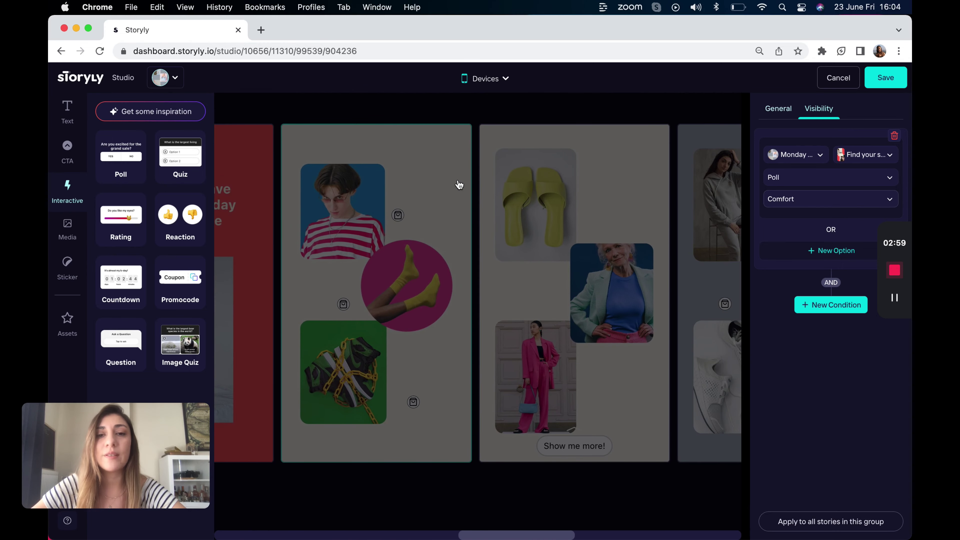
pyautogui.click(458, 184)
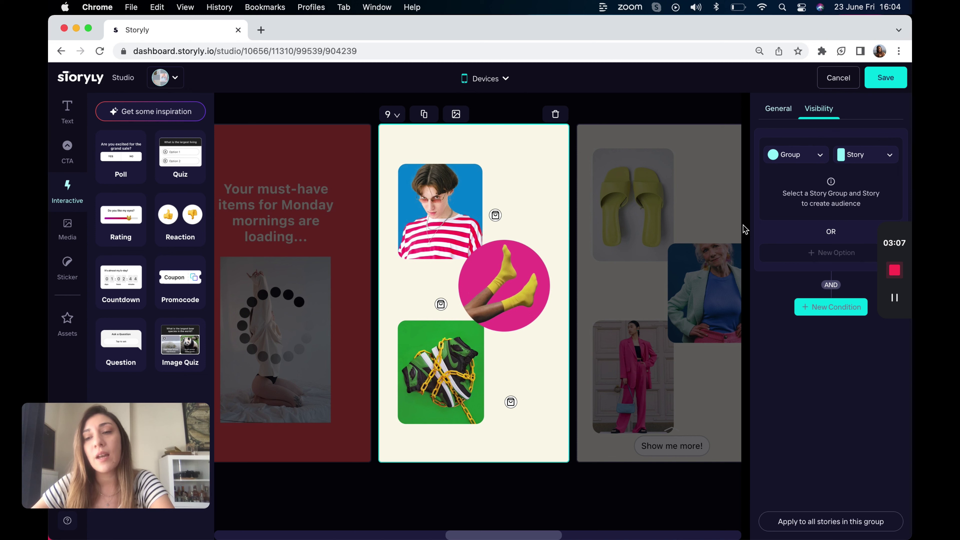
pyautogui.click(806, 163)
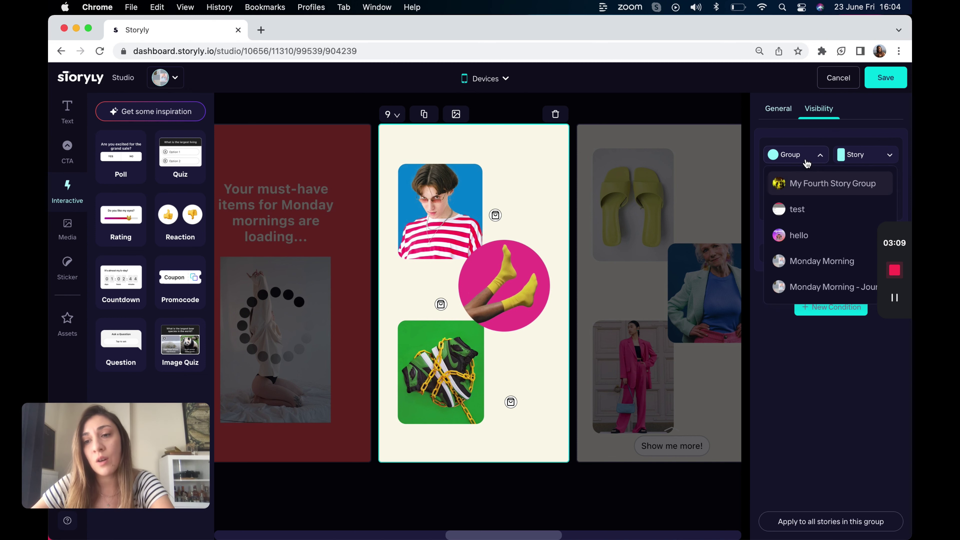
pyautogui.click(809, 294)
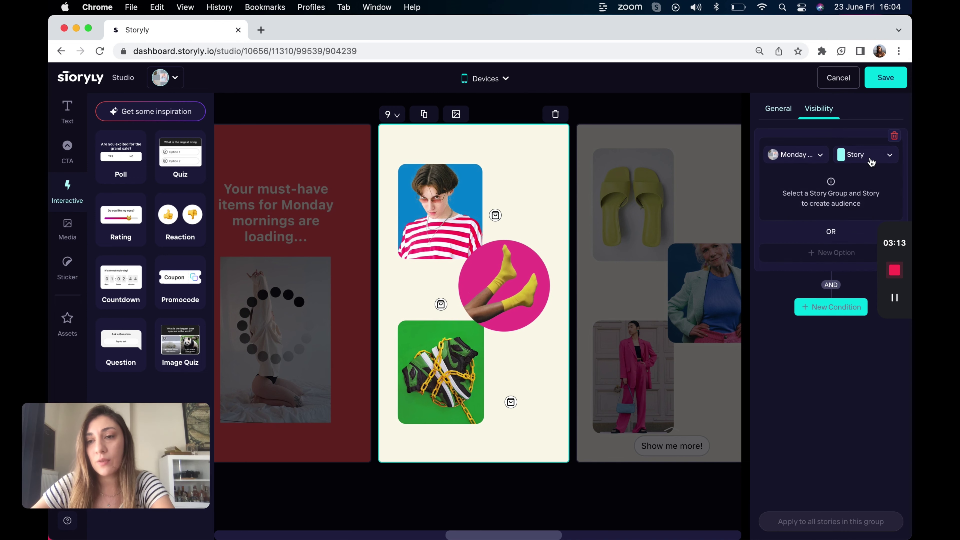
pyautogui.click(865, 155)
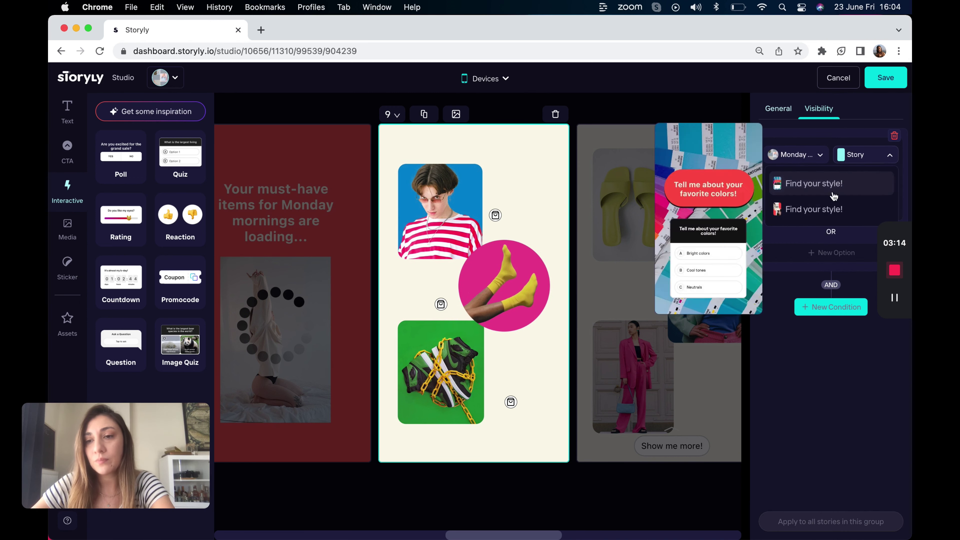
pyautogui.click(799, 189)
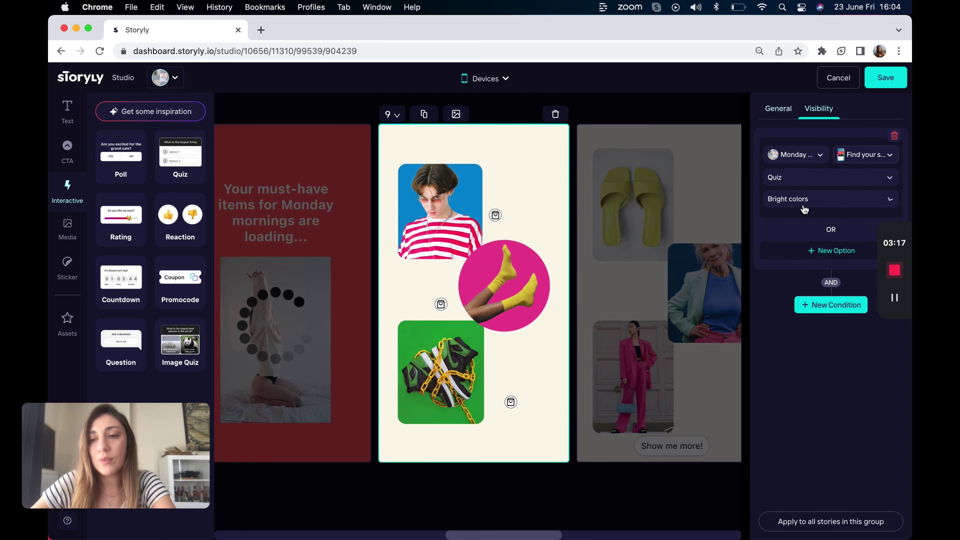
pyautogui.click(805, 204)
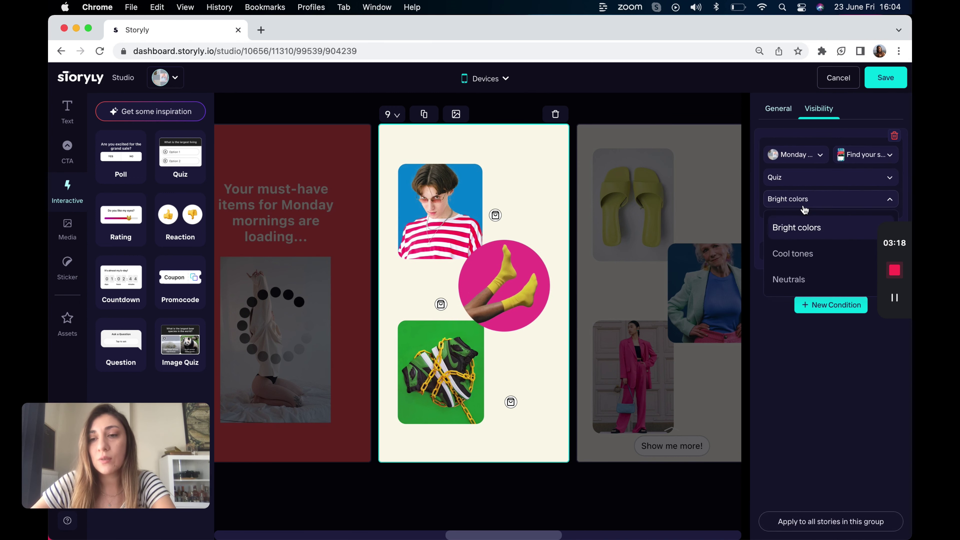
pyautogui.click(799, 230)
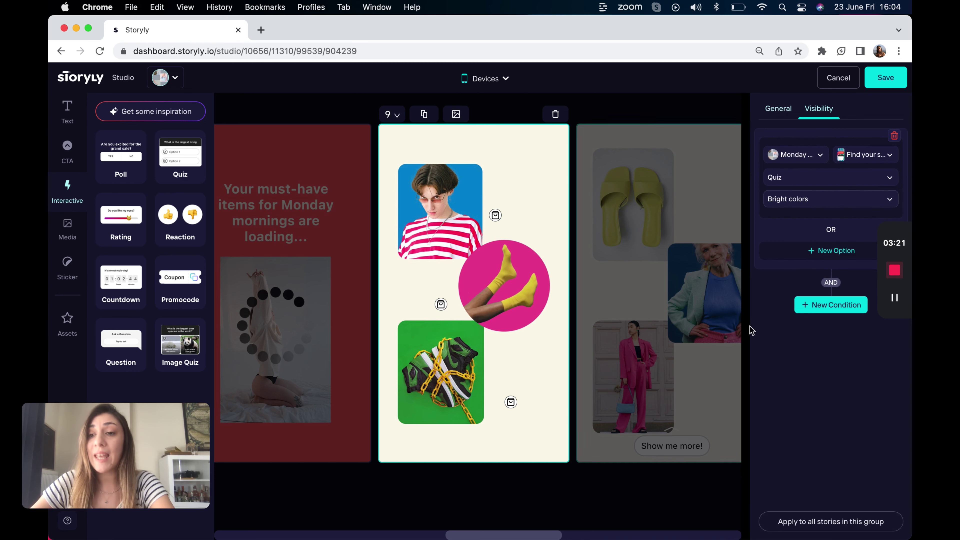
# - Add a second AND condition to the ninth story's visibility requiring the Comfort poll answer in Monday Morning - Journeys Test
pyautogui.click(829, 307)
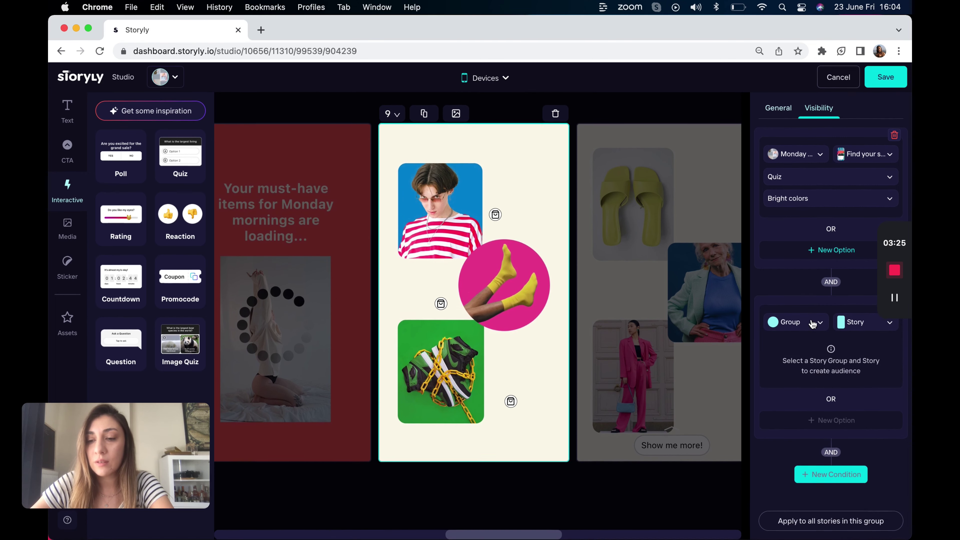
pyautogui.click(793, 330)
pyautogui.click(800, 463)
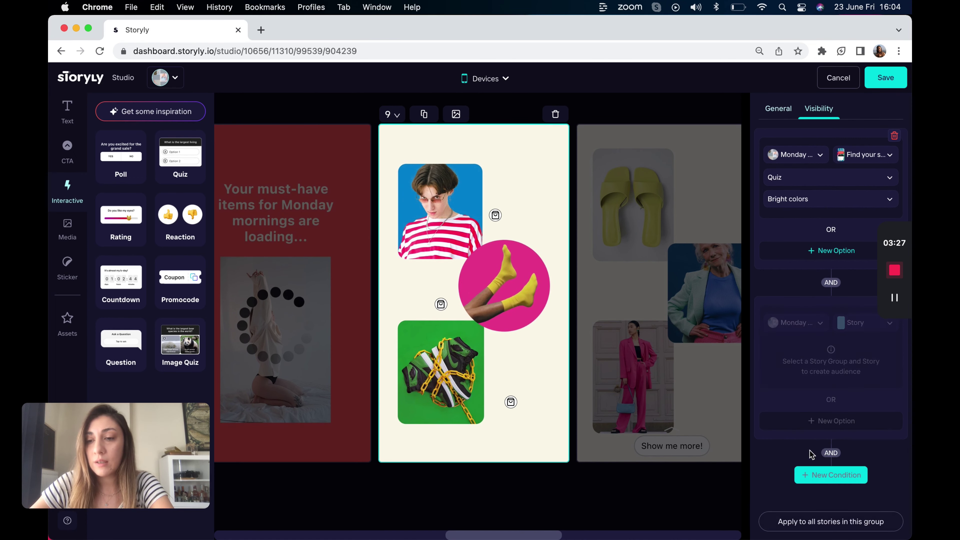
pyautogui.click(854, 327)
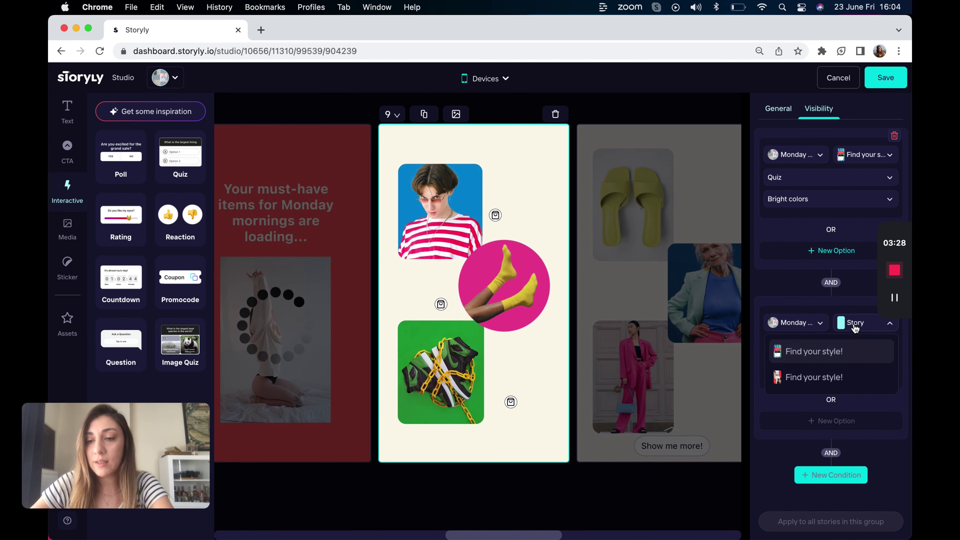
pyautogui.click(814, 376)
pyautogui.click(825, 373)
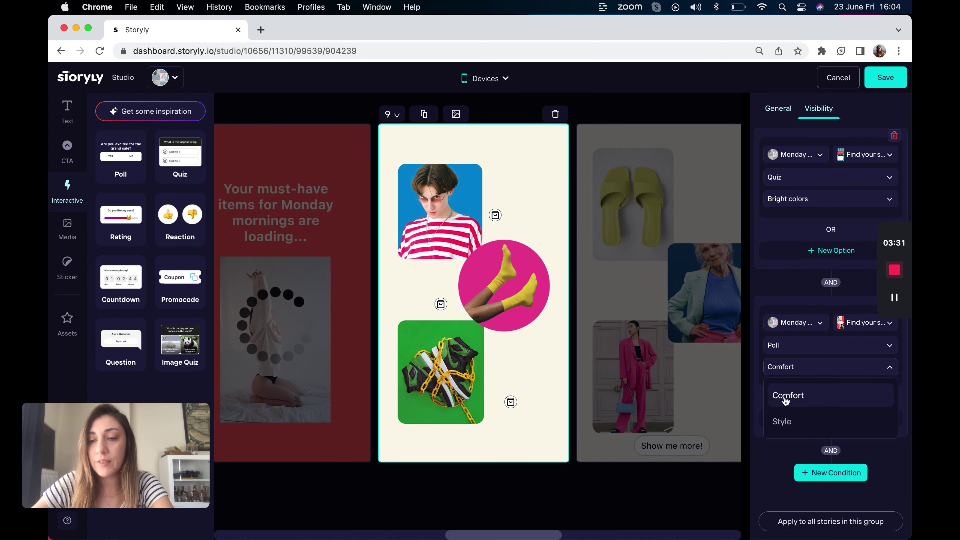
pyautogui.click(800, 396)
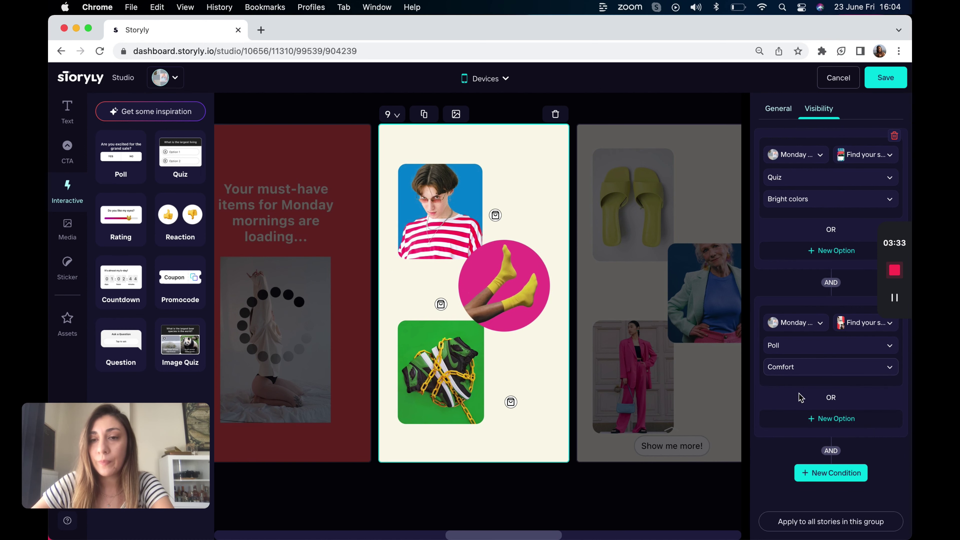
# - Check the tenth story's visibility settings, and save the visibility changes from the ninth story
pyautogui.hscroll(3, 678, 171)
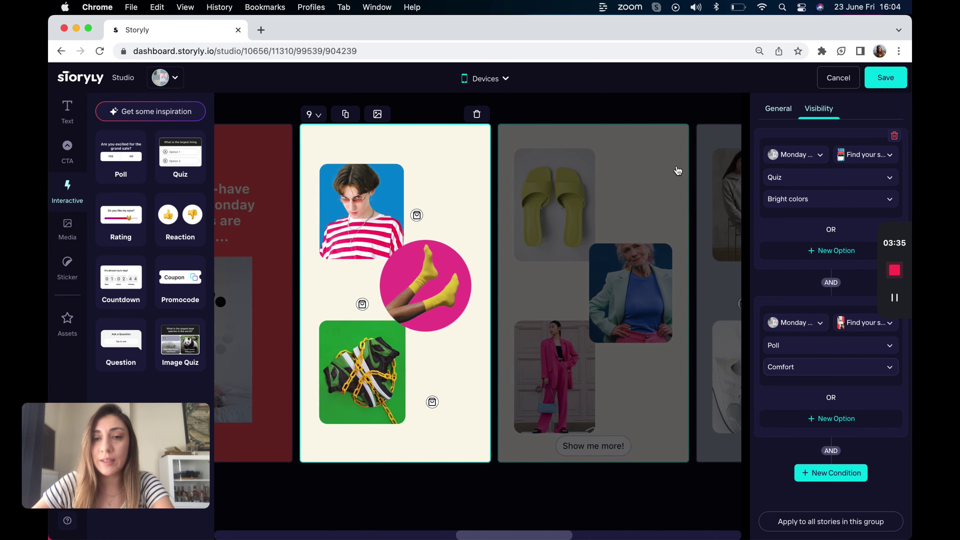
pyautogui.hscroll(2, 677, 171)
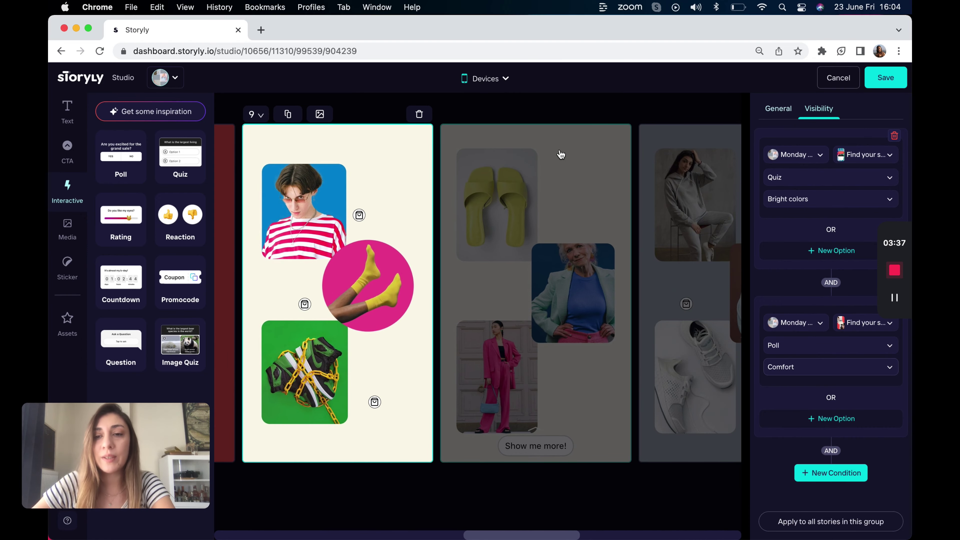
pyautogui.click(560, 154)
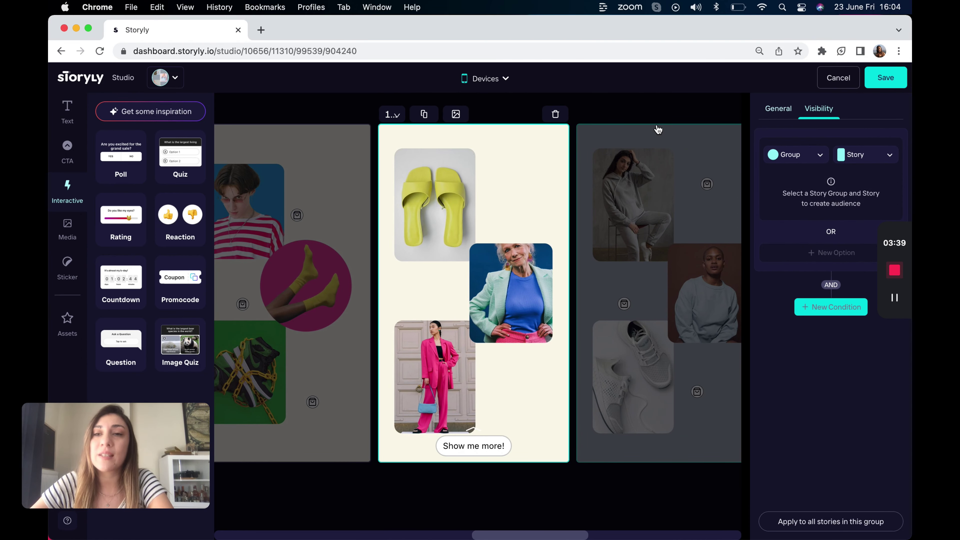
pyautogui.click(302, 229)
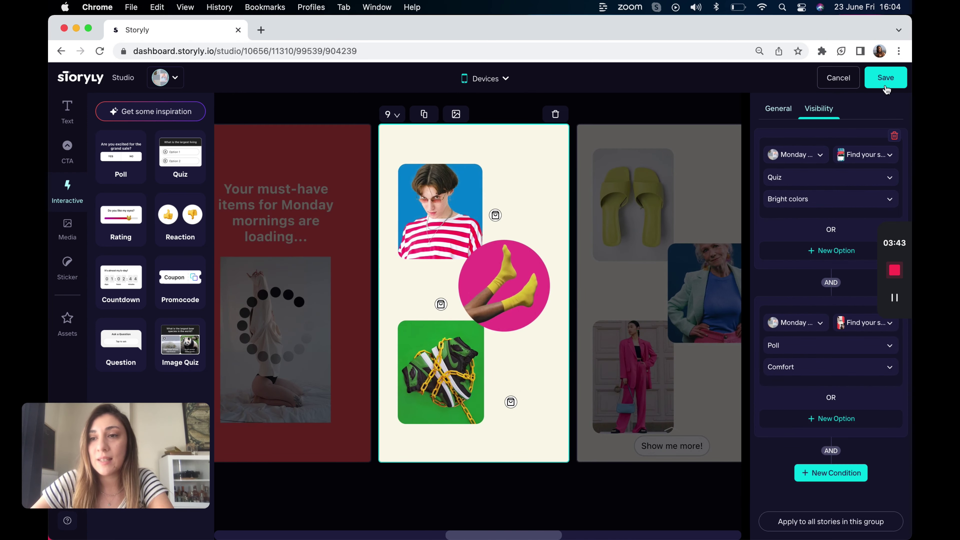
pyautogui.click(885, 78)
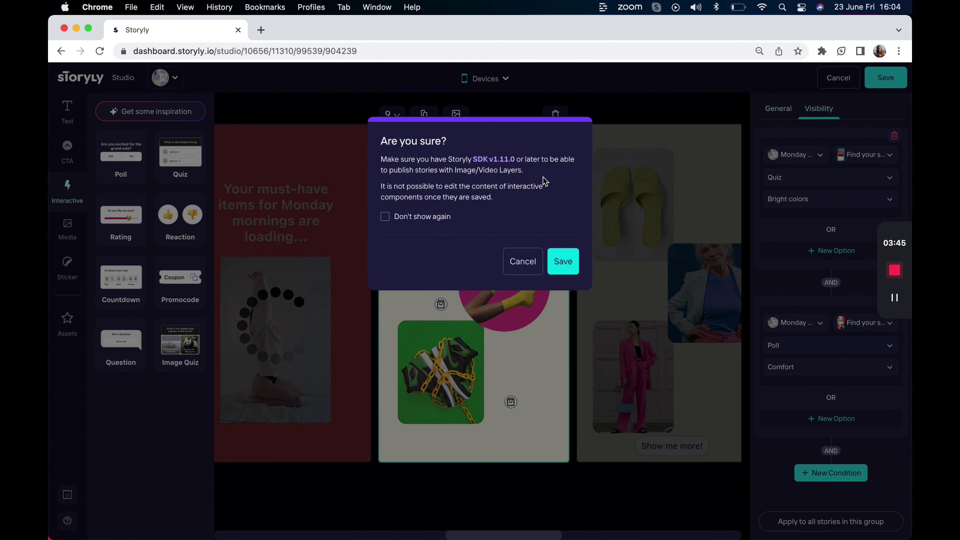
pyautogui.click(562, 262)
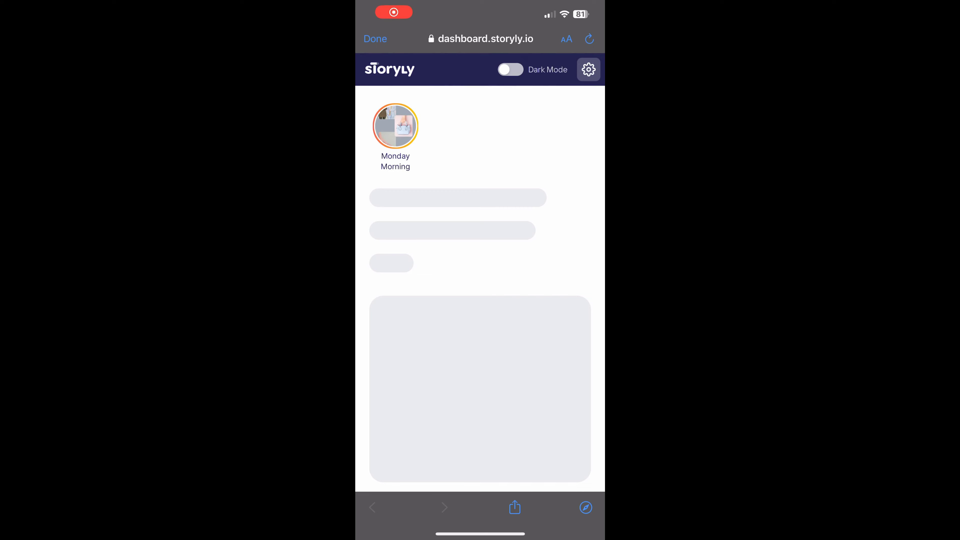
# - Play the Monday Morning story group in the phone preview, answering This, Cool tones and Comfort to test the journey
pyautogui.click(395, 126)
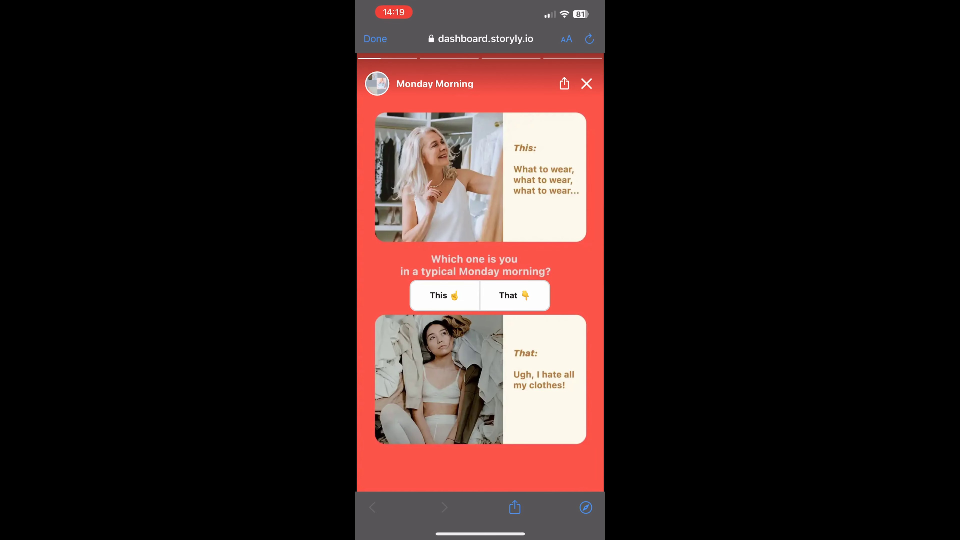
pyautogui.click(443, 295)
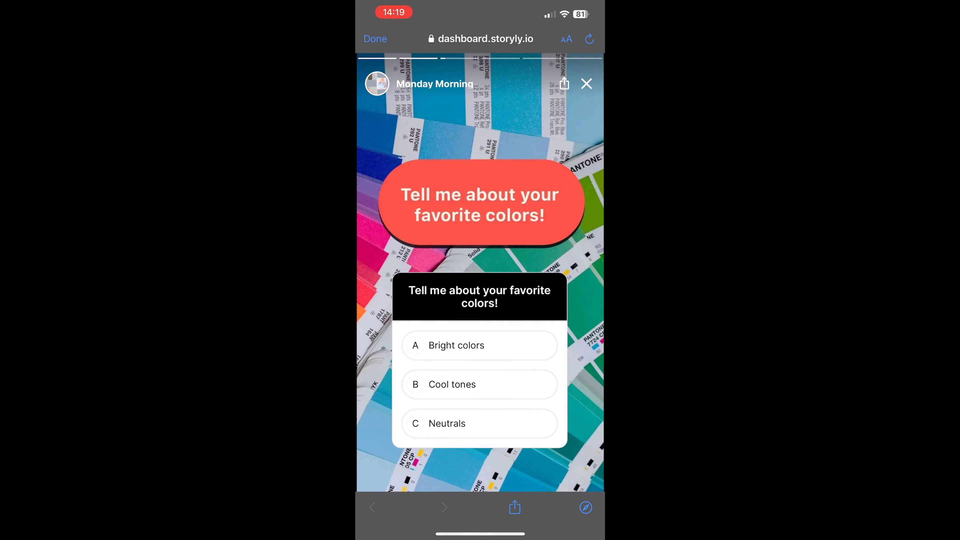
pyautogui.click(479, 384)
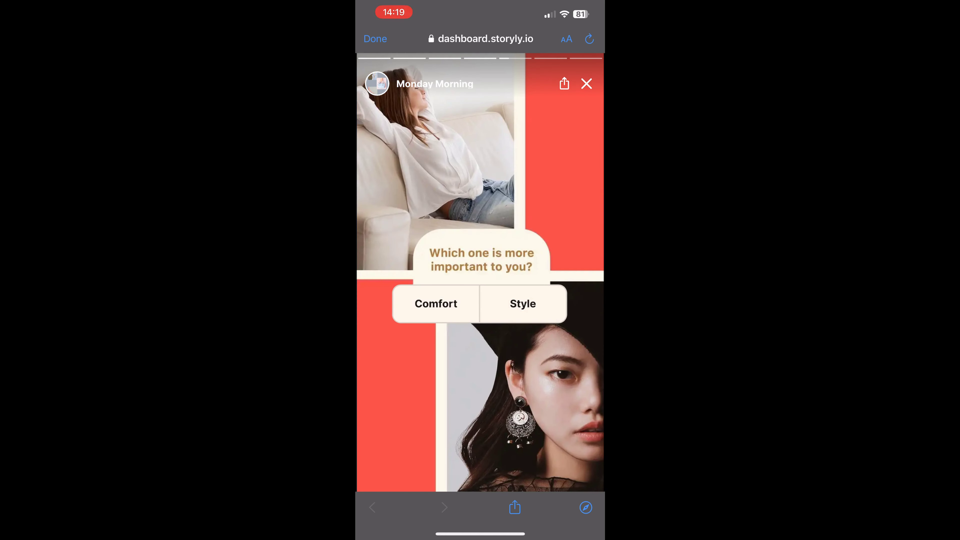
pyautogui.click(435, 303)
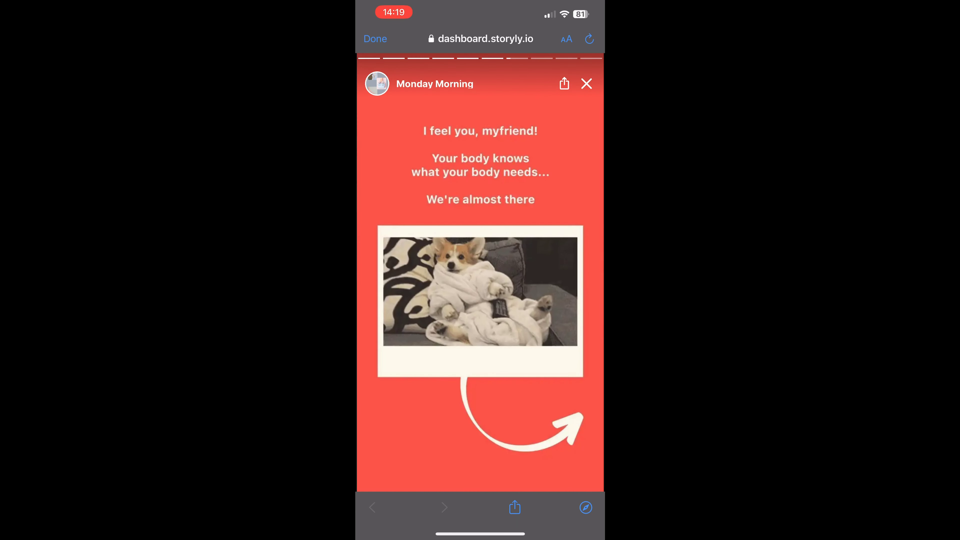